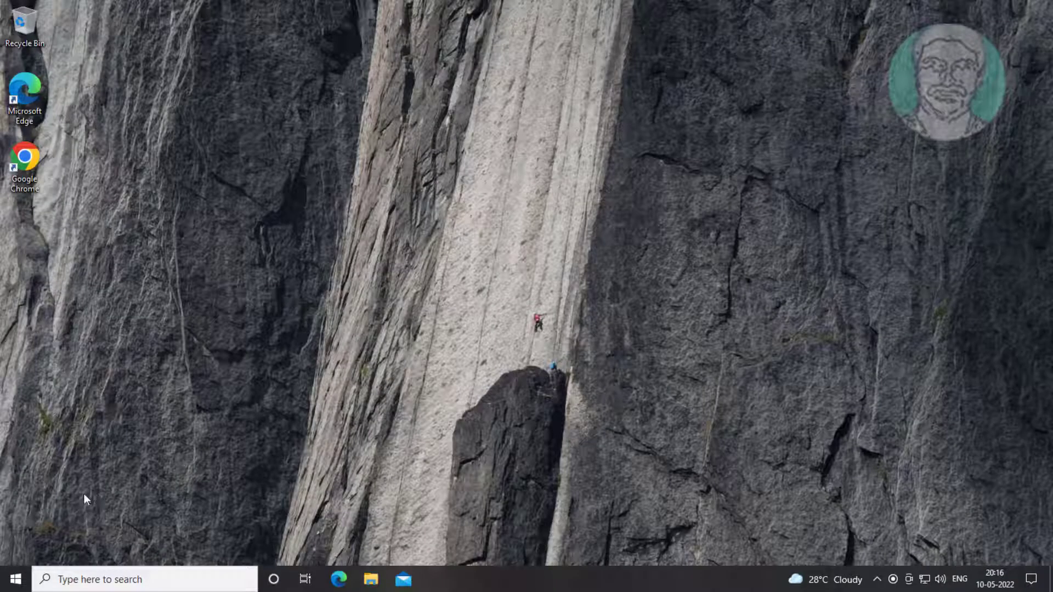
- Open File Explorer and browse This PC > Local Disk (C:) > Windows to locate HelpPane
left_click(372, 580)
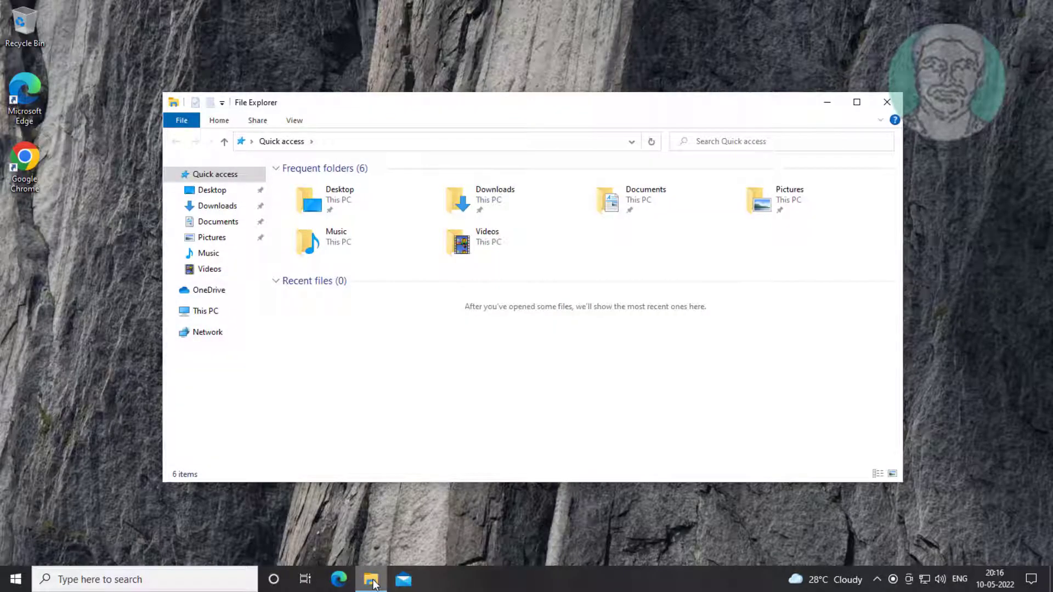
left_click(207, 316)
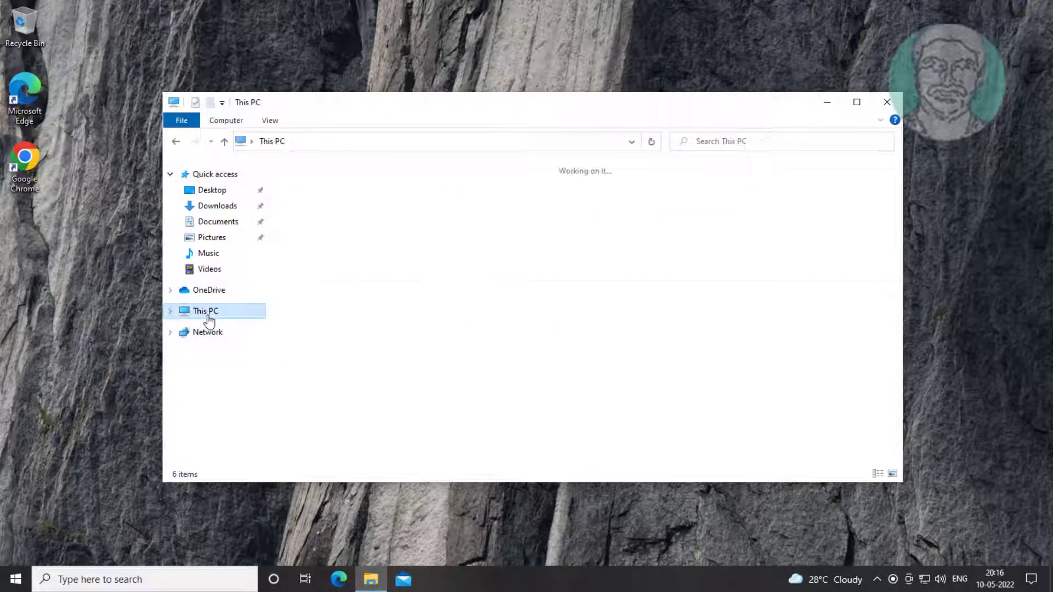
double_click(341, 339)
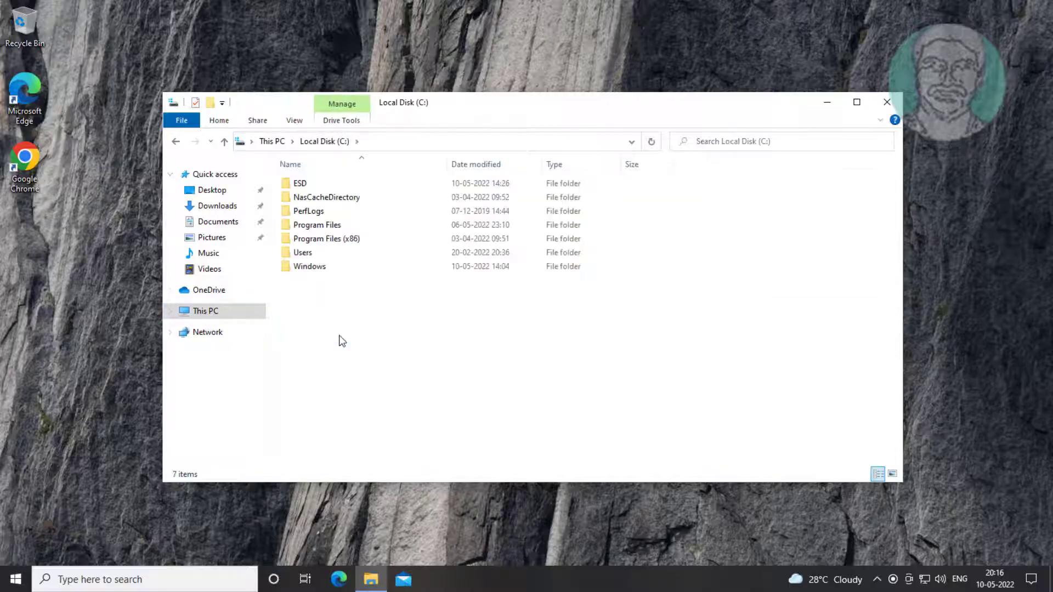
double_click(323, 268)
left_click(314, 313)
type("helppane")
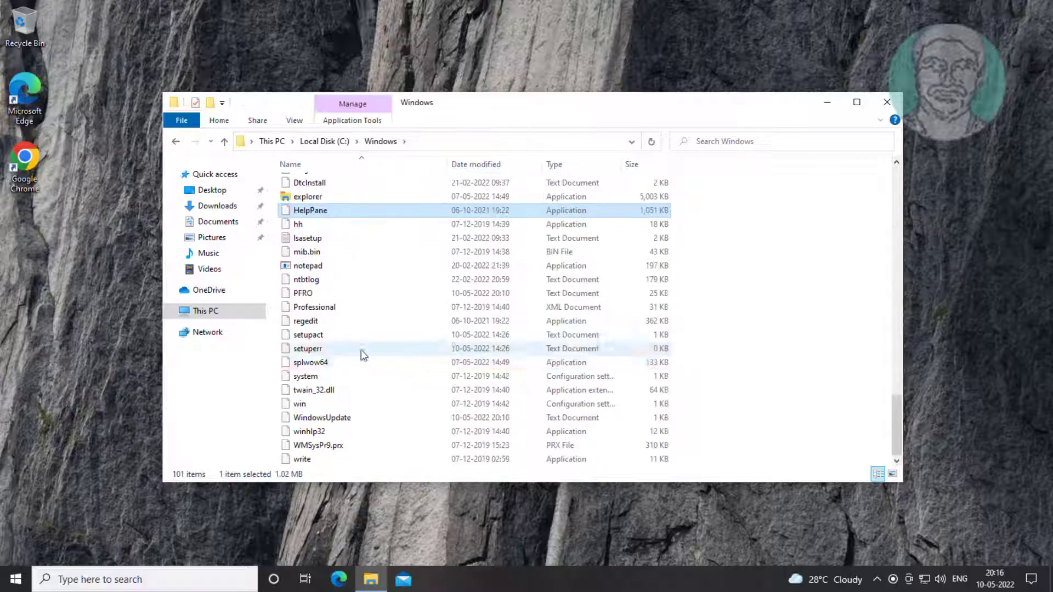
- Open HelpPane's Properties and its Advanced Security settings, showing TrustedInstaller as owner
right_click(322, 216)
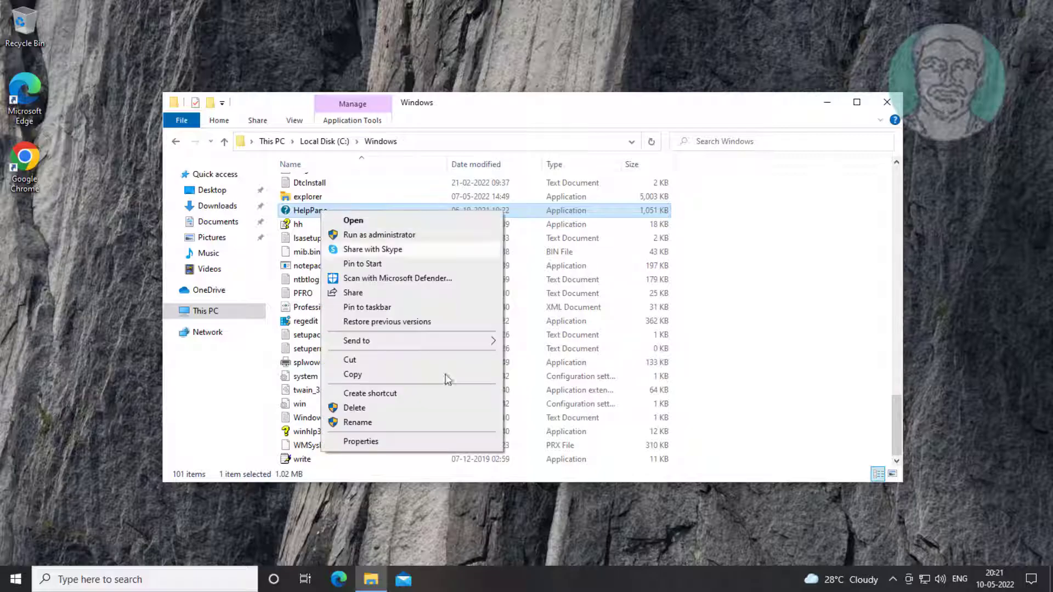
left_click(404, 441)
left_click(378, 242)
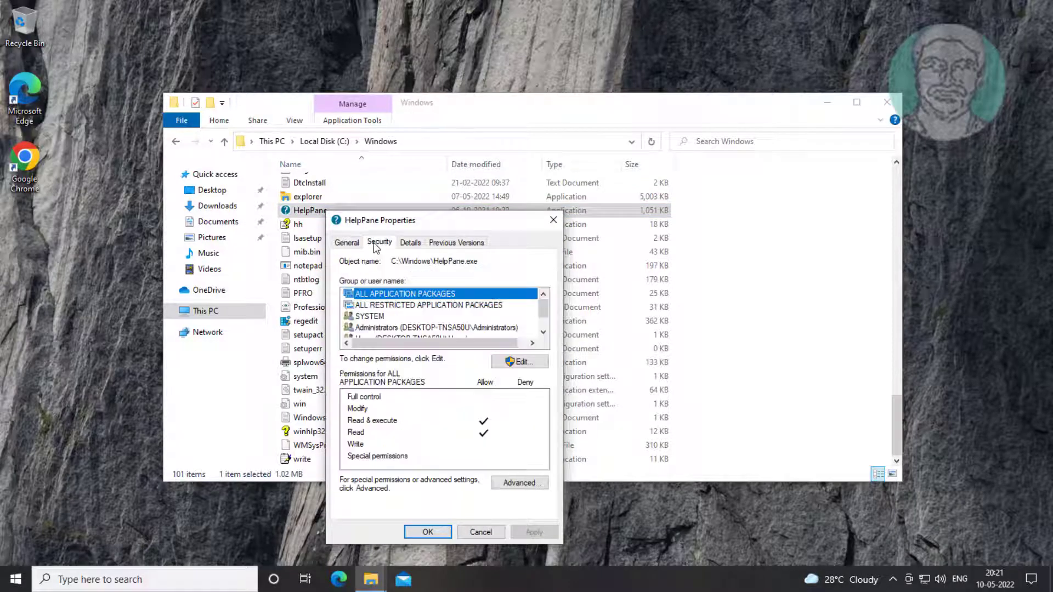
left_click(518, 483)
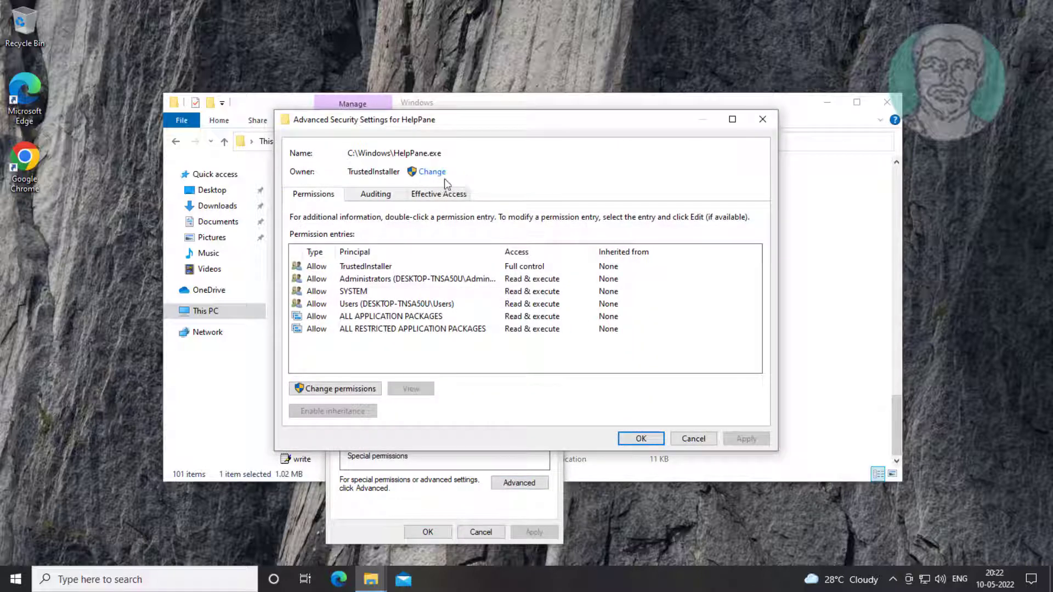
- Change HelpPane.exe's owner from TrustedInstaller to the Admin account and apply it
left_click(435, 173)
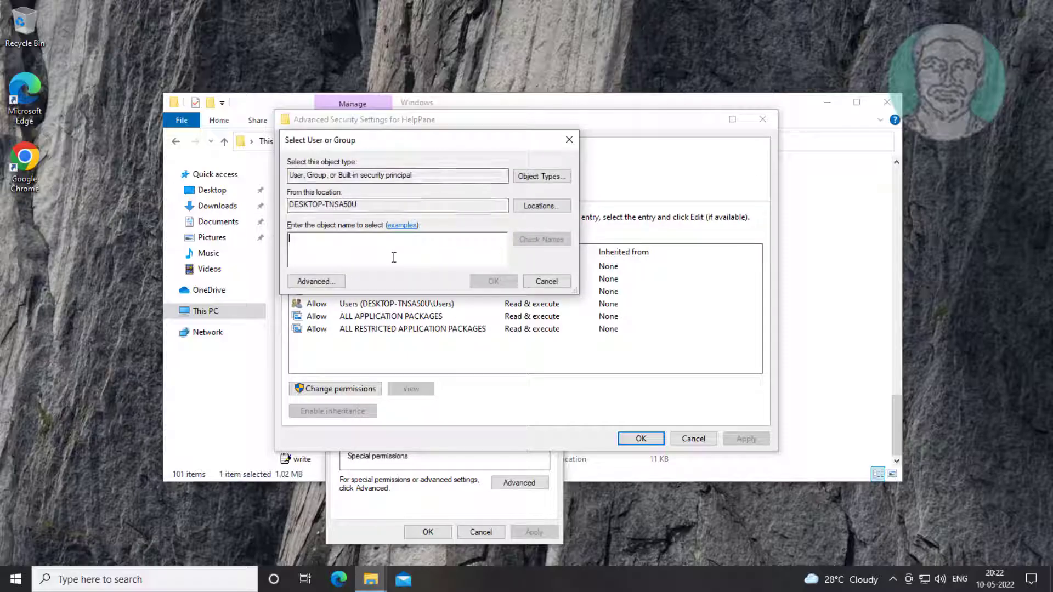
type("Admin")
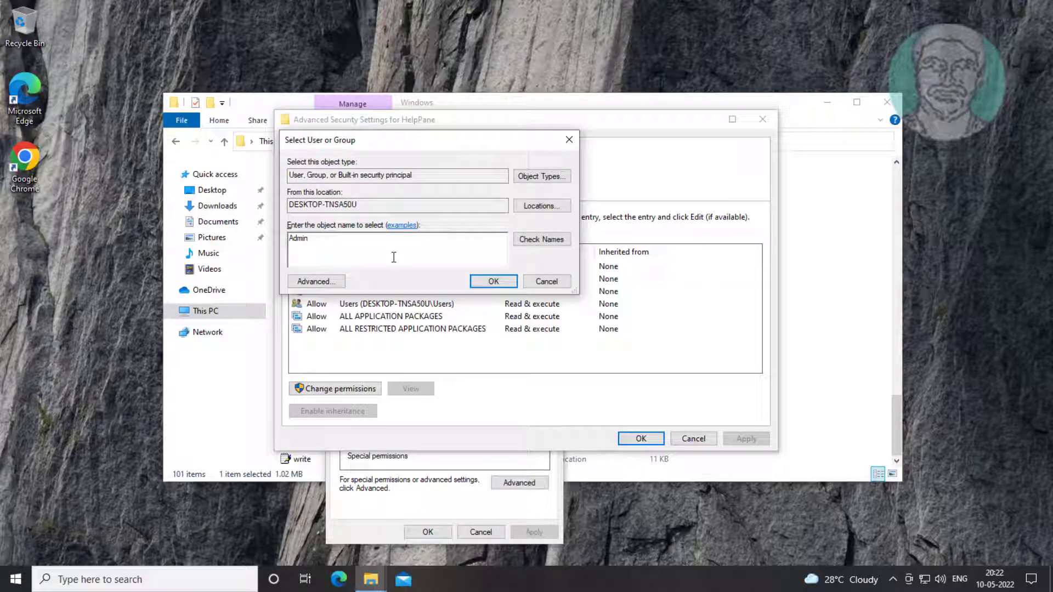
left_click(555, 241)
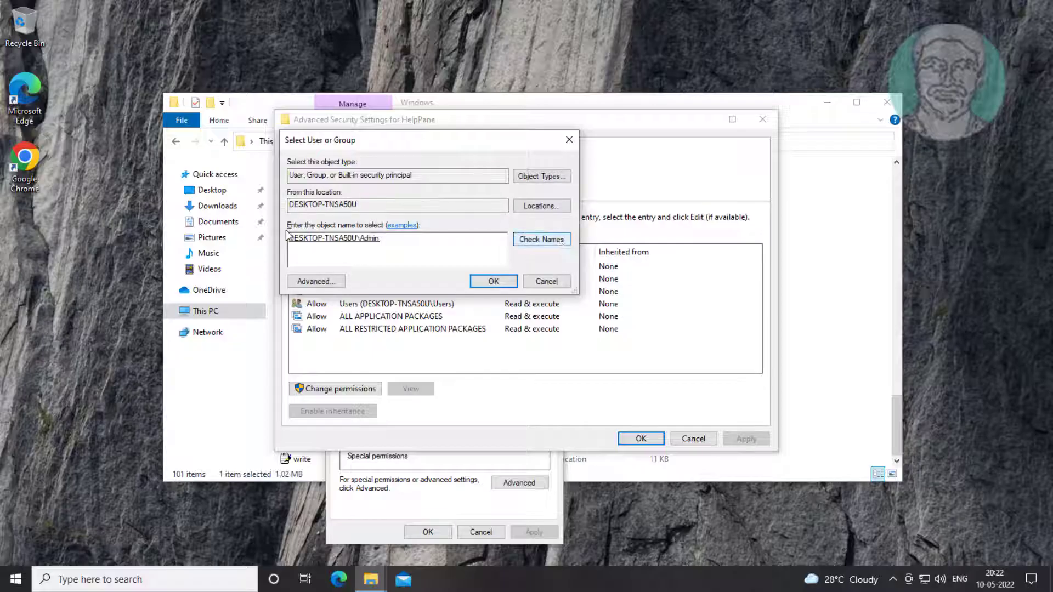
left_click(490, 282)
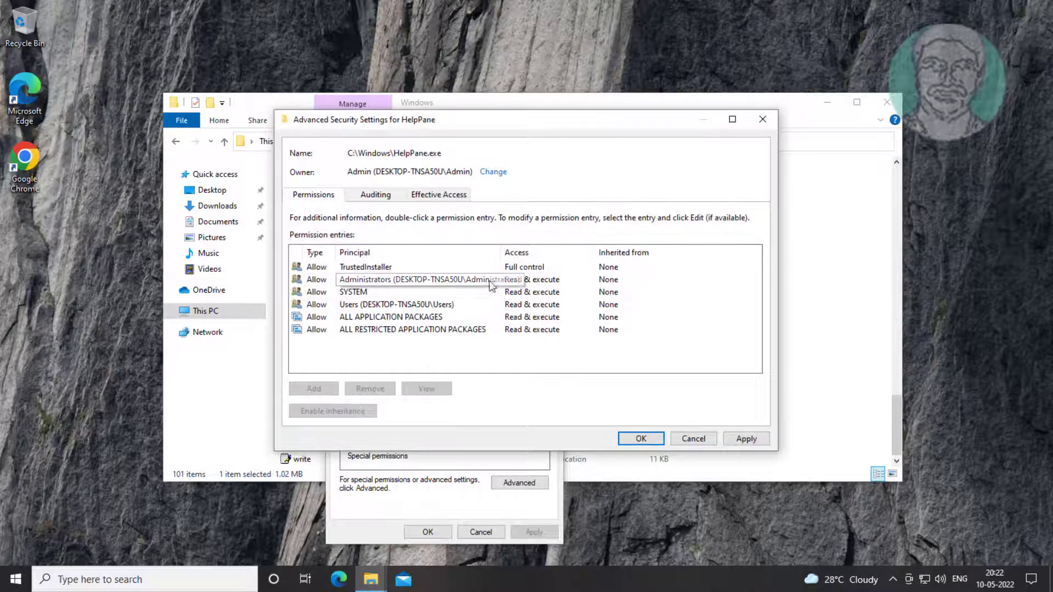
left_click(744, 441)
left_click(630, 346)
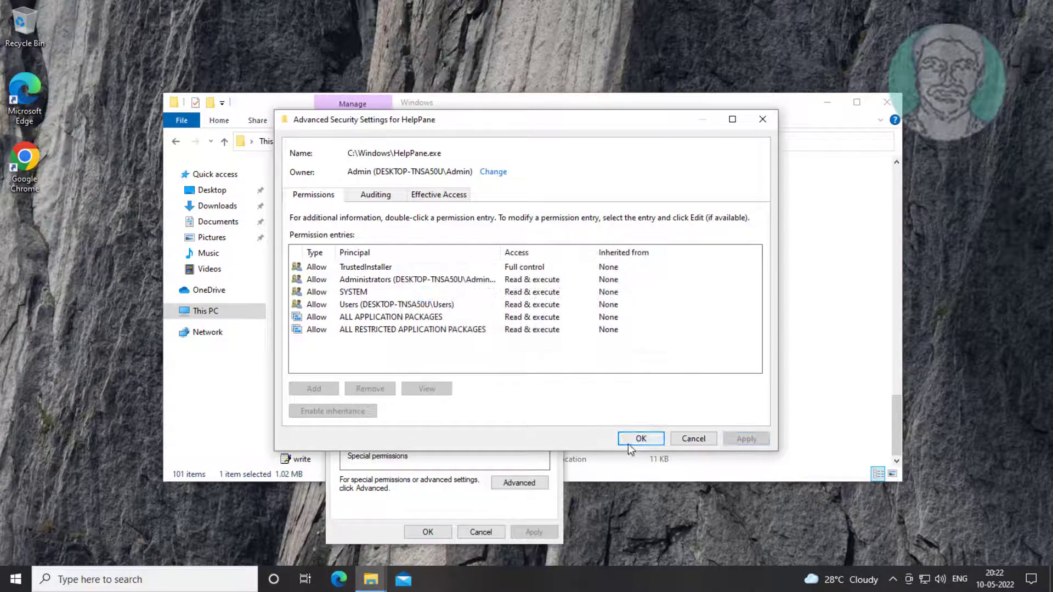
left_click(630, 441)
- Set Allow Full control for the Users group on HelpPane.exe, accepting the system warning
left_click(477, 325)
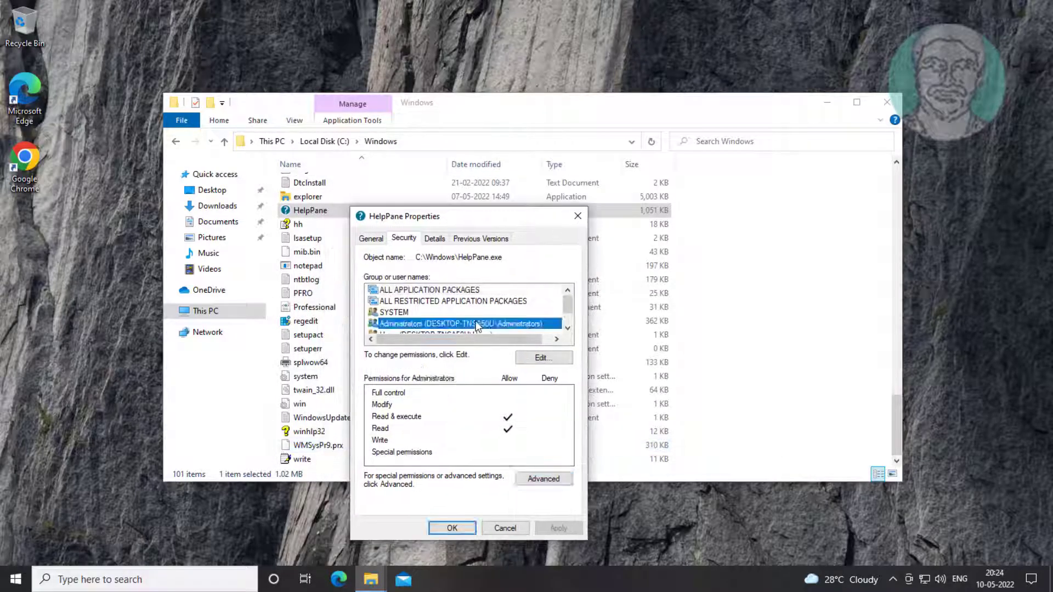
scroll(484, 324, "down", 1)
scroll(473, 324, "up", 1)
scroll(472, 325, "down", 1)
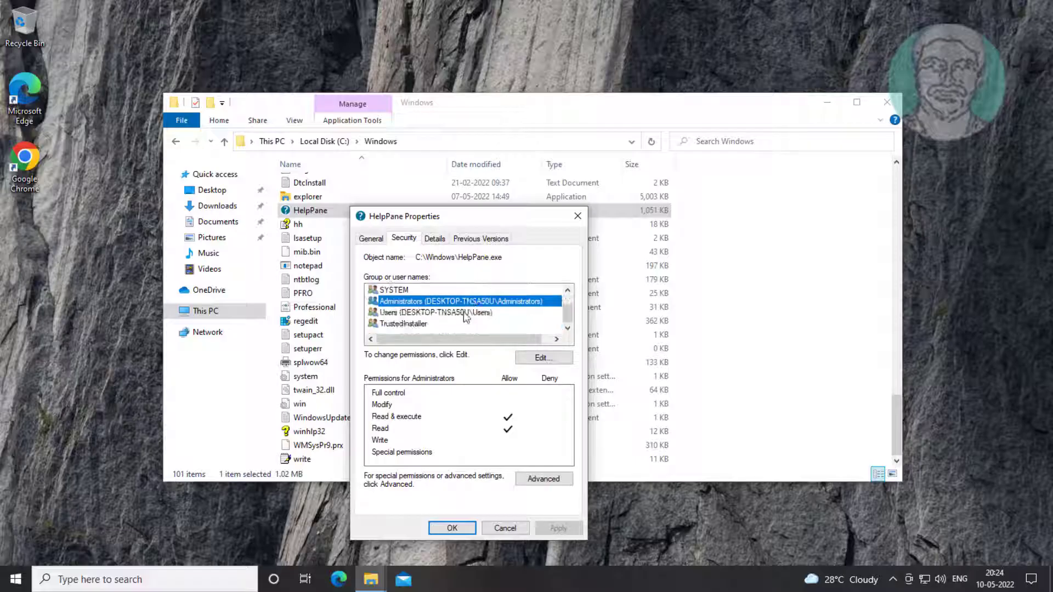
left_click(465, 314)
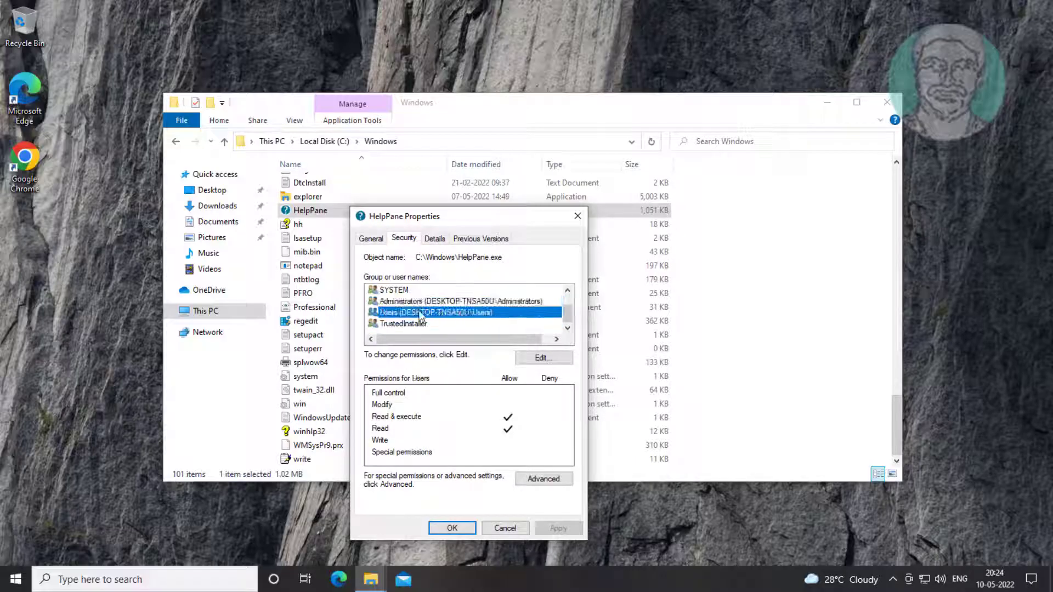
left_click(541, 357)
left_click(465, 386)
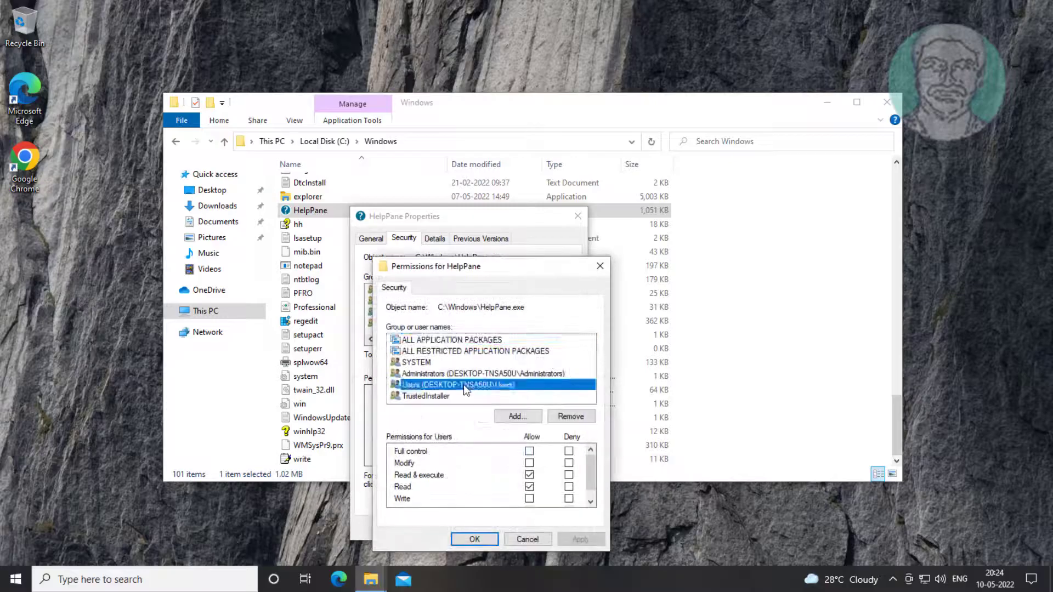
left_click(529, 452)
left_click(568, 541)
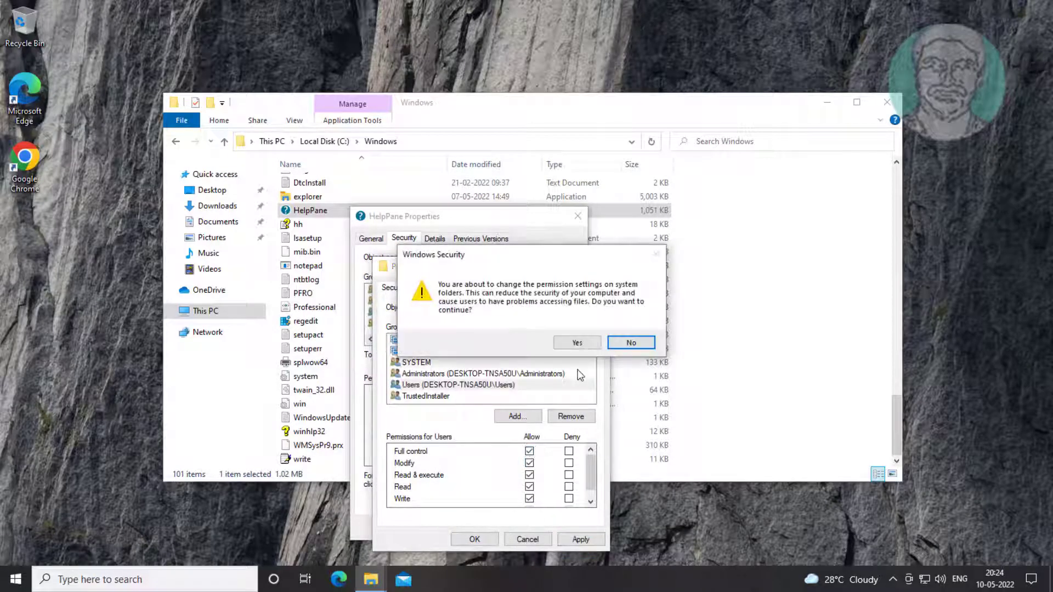
left_click(578, 344)
left_click(474, 539)
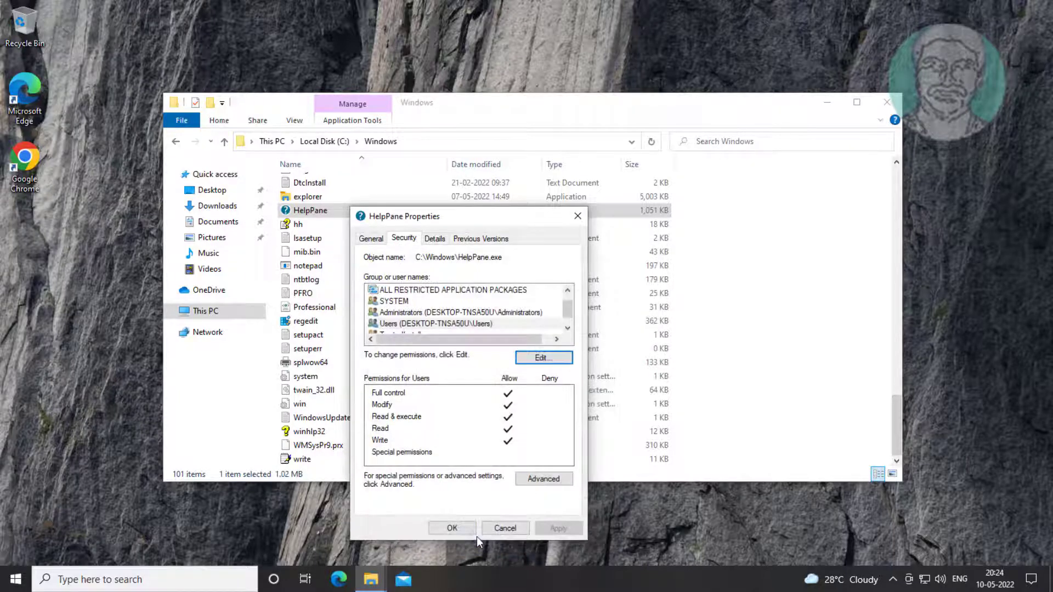
- Rename HelpPane.exe to HelpPane_old, granting administrator permission and approving the UAC prompt
right_click(346, 212)
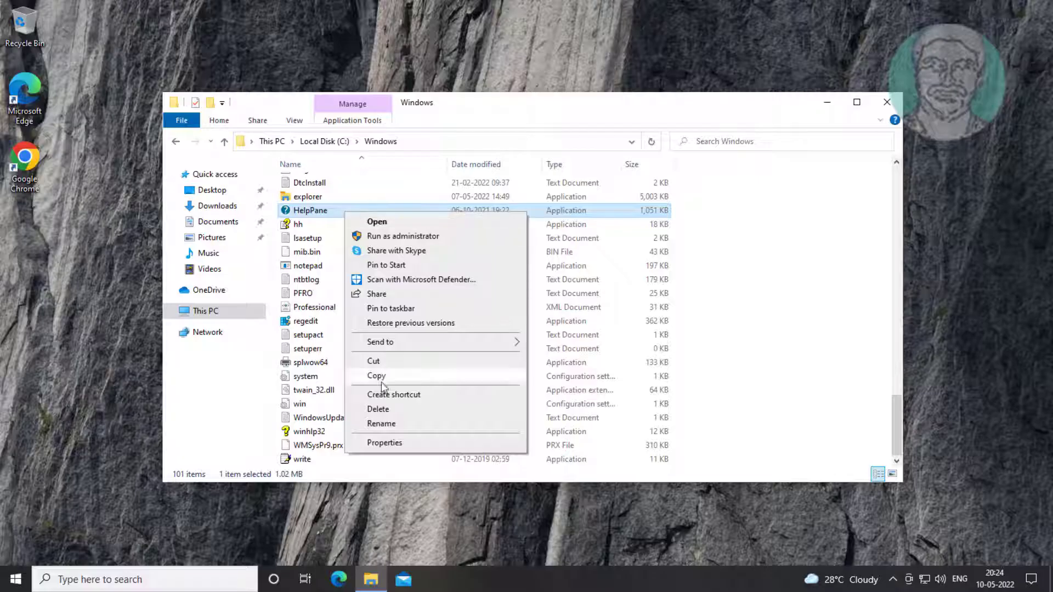
left_click(372, 423)
type("HelpPane_old")
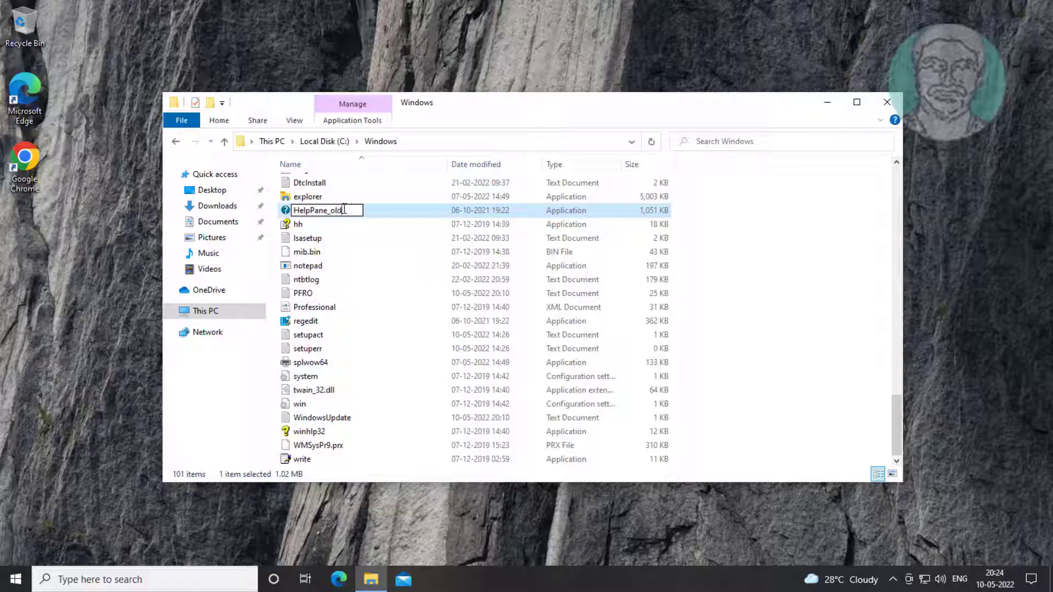
left_click(387, 208)
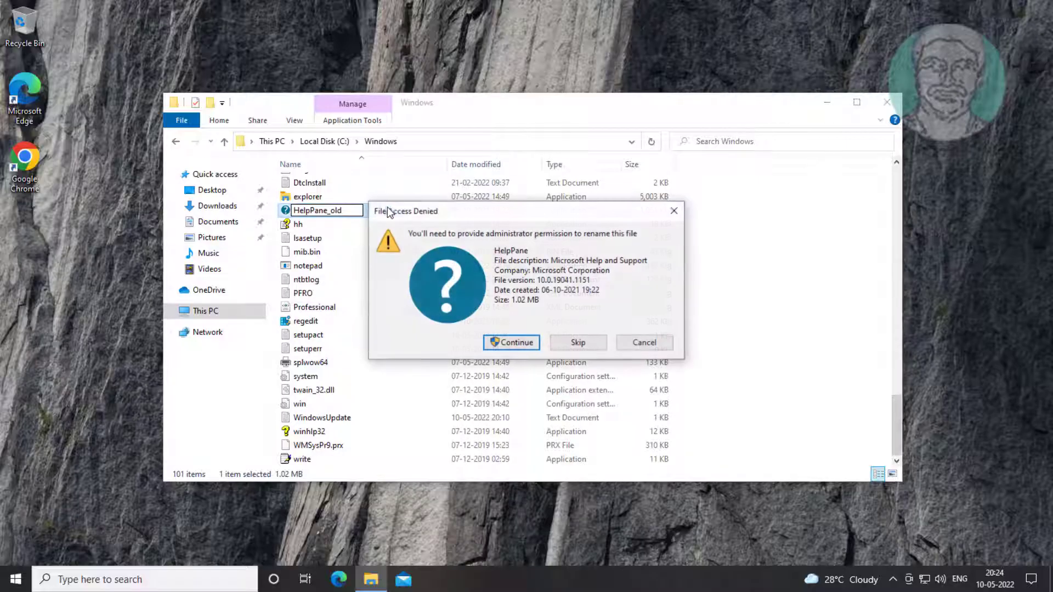
left_click(517, 342)
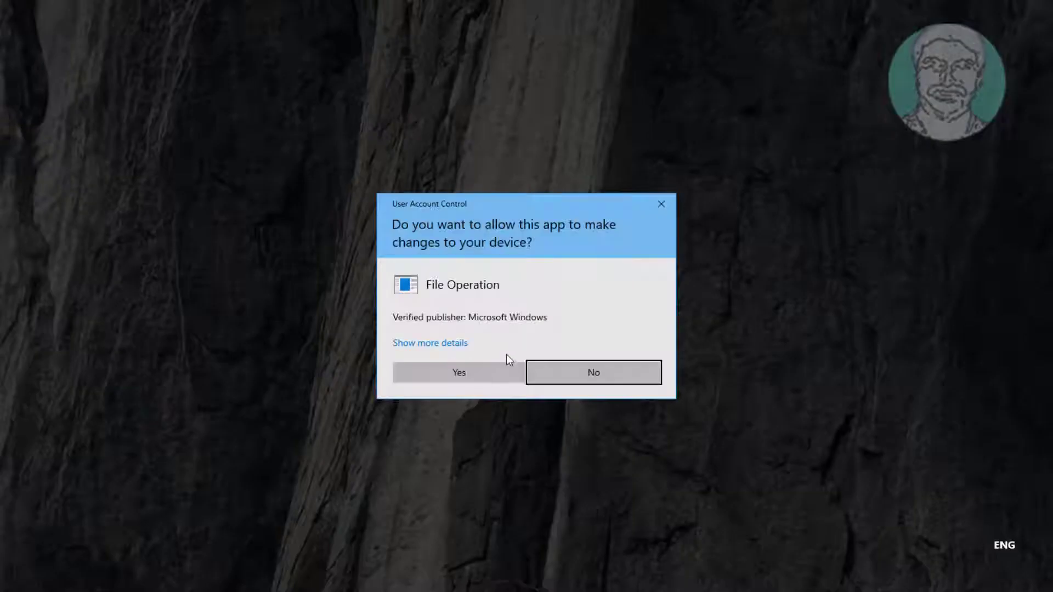
left_click(496, 365)
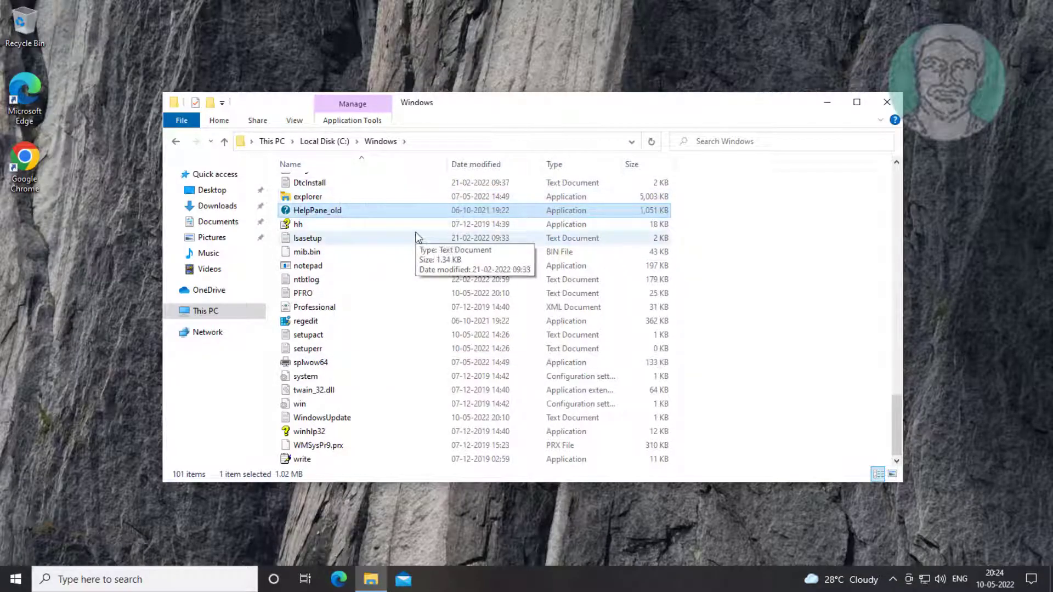
- Close the File Explorer window
left_click(887, 104)
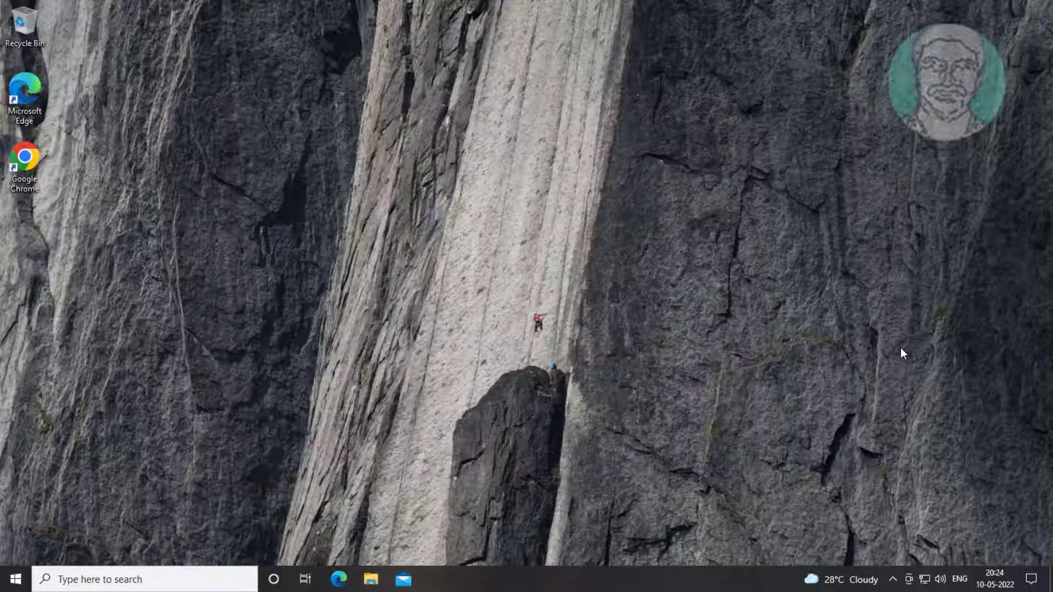